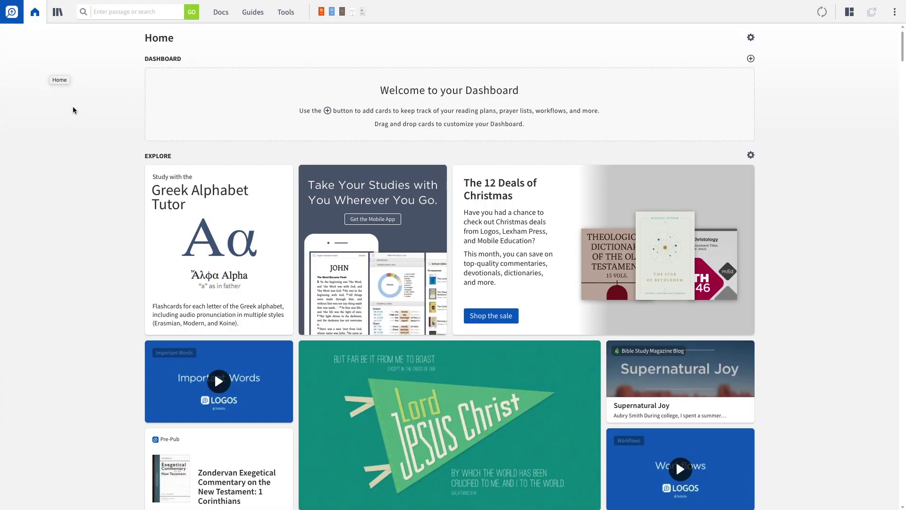
Start a new Sermon Prep workflow and enter Phil 2:3-11 as its Bible reference.
{"action": "left_click", "coordinate": [246, 13]}
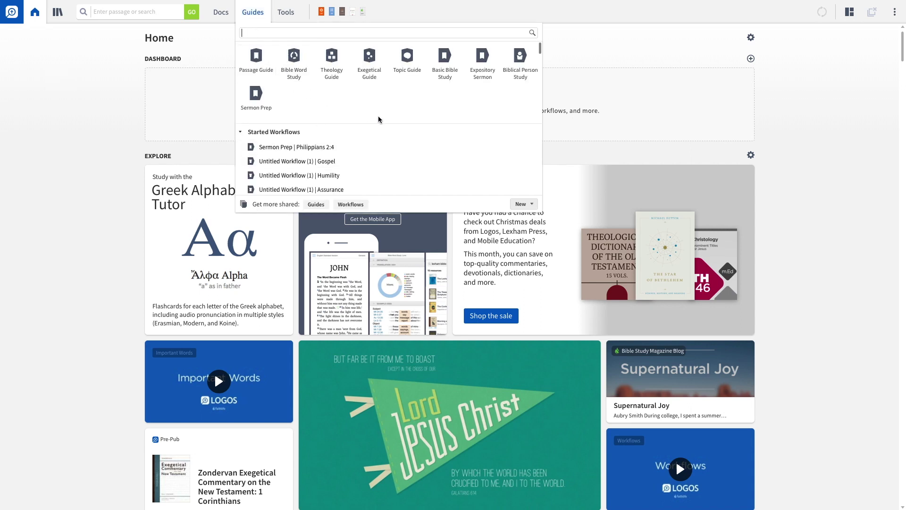
{"action": "left_click", "coordinate": [246, 104]}
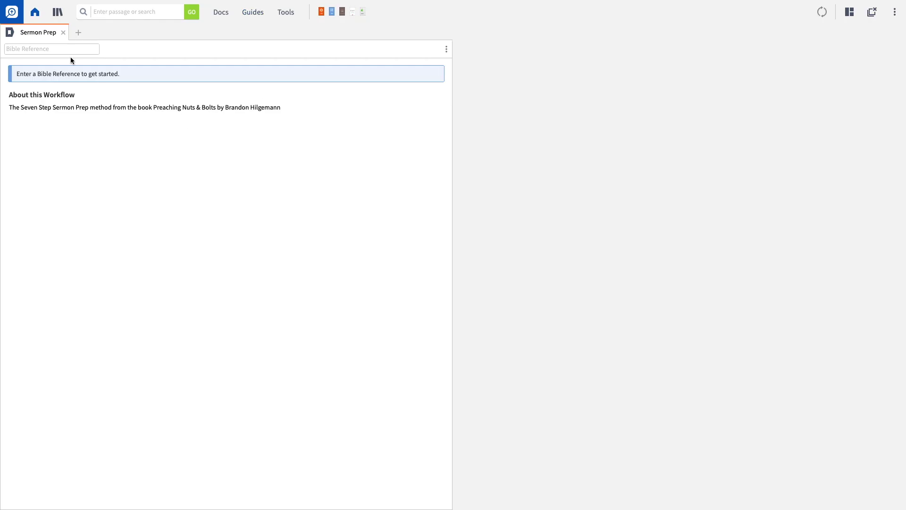
{"action": "left_click", "coordinate": [61, 47]}
{"action": "type", "text": "Phil"}
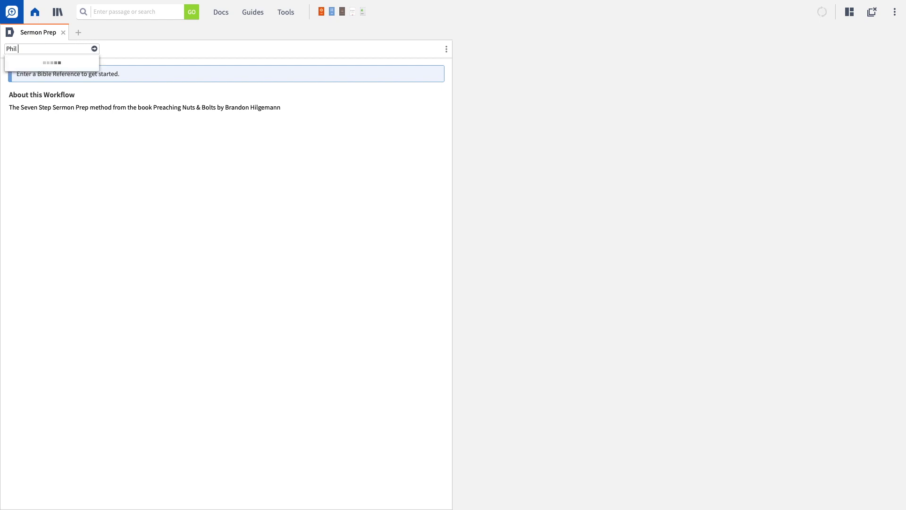
{"action": "type", "text": " 2:3"}
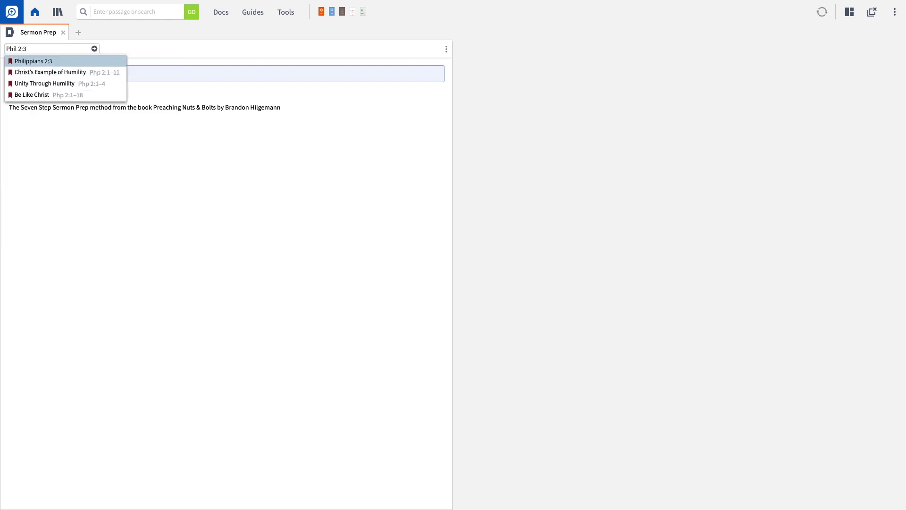
{"action": "type", "text": "-11"}
Submit the Philippians 2:3–11 reference so the seven-step guide from Pray to Practice appears.
{"action": "key", "text": "Return"}
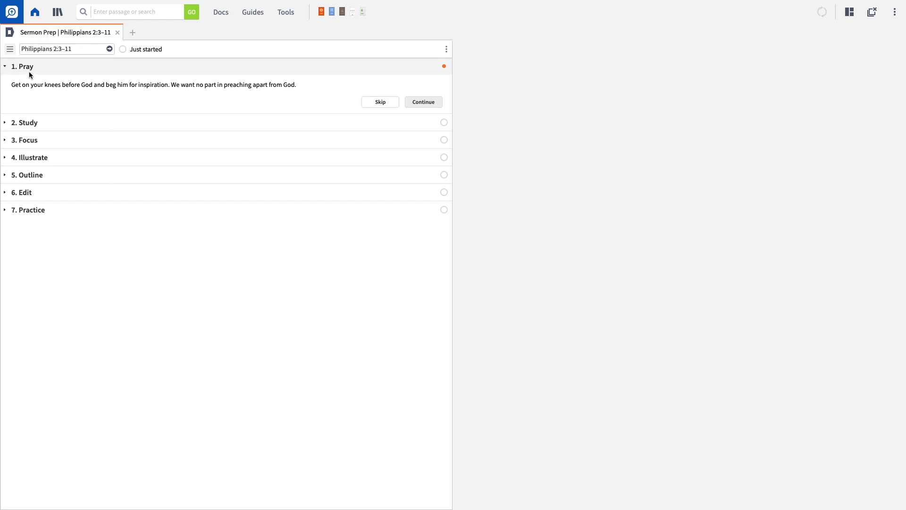
Complete the Pray step and open Philippians 2 in the ESV beside the Study step.
{"action": "left_click", "coordinate": [424, 106]}
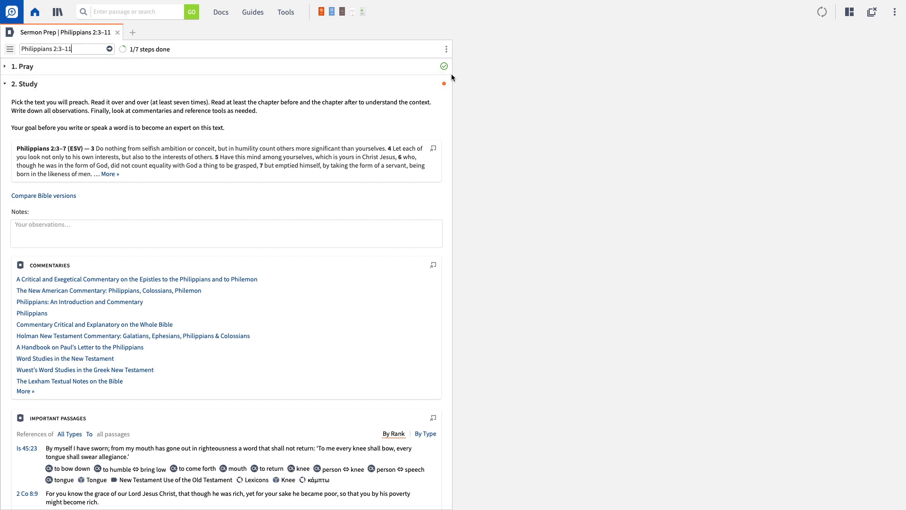
{"action": "scroll", "coordinate": [395, 105], "scroll_direction": "down", "scroll_amount": 1}
{"action": "scroll", "coordinate": [236, 106], "scroll_direction": "up", "scroll_amount": 1}
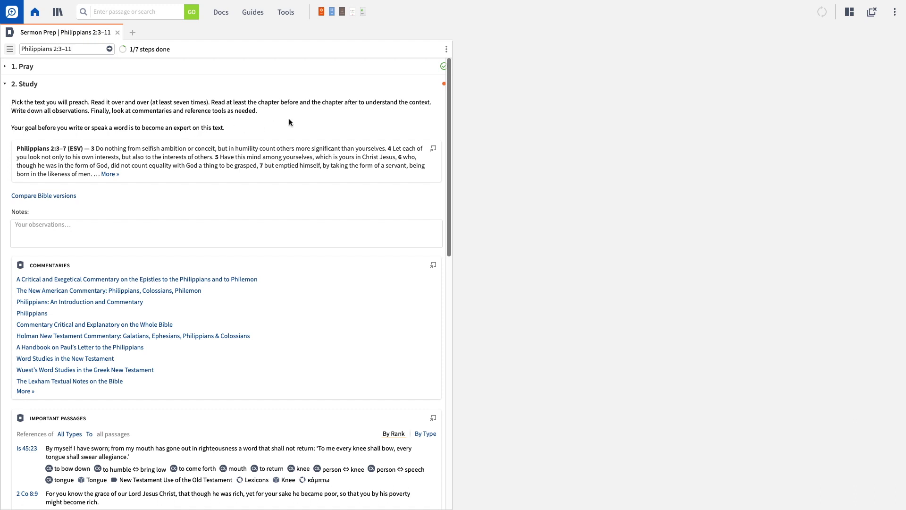
{"action": "scroll", "coordinate": [236, 124], "scroll_direction": "down", "scroll_amount": 1}
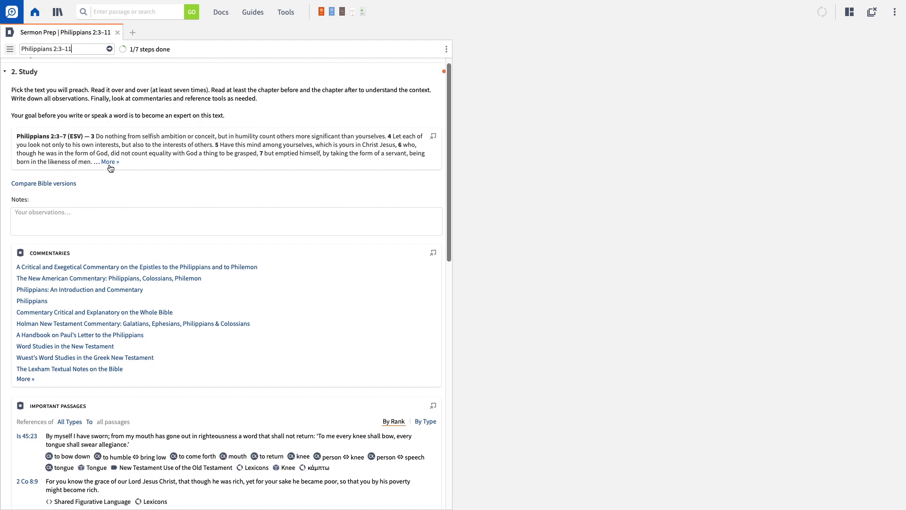
{"action": "mouse_move", "coordinate": [109, 165]}
{"action": "left_click", "coordinate": [110, 161]}
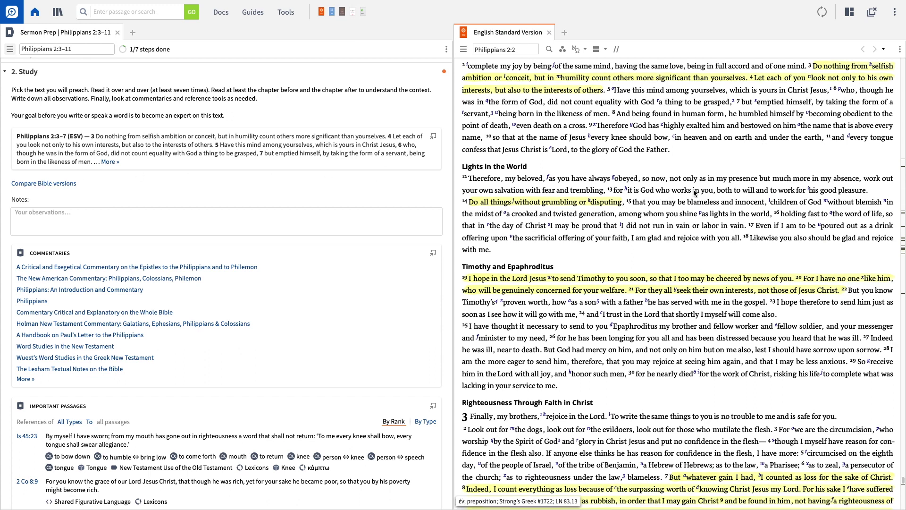
{"action": "scroll", "coordinate": [695, 193], "scroll_direction": "up", "scroll_amount": 1}
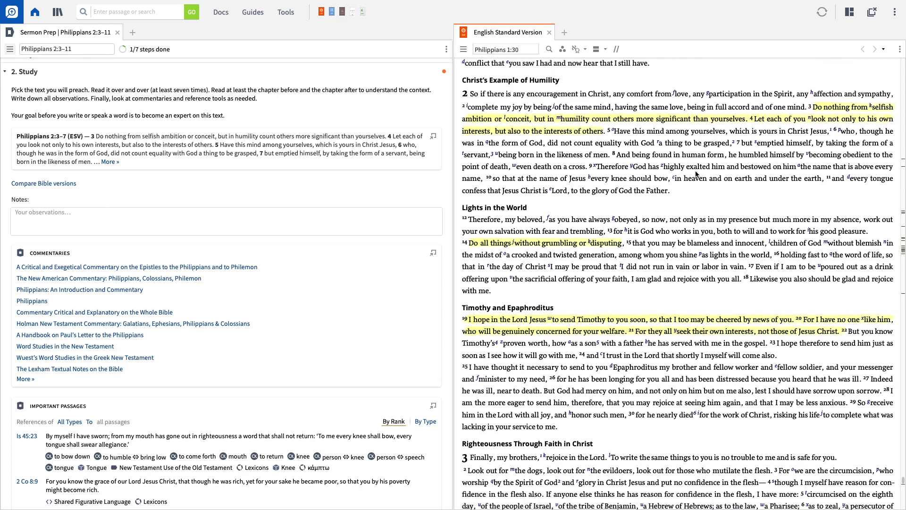
Compare Philippians 2:3–11 across seven versions and note 'Do nothing selfishly' in the Study notes.
{"action": "left_click", "coordinate": [60, 185]}
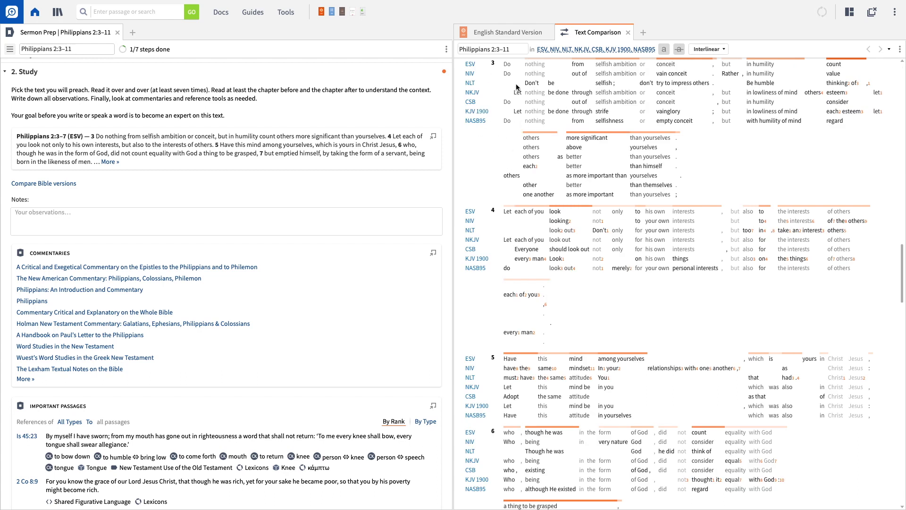
{"action": "left_click", "coordinate": [47, 219]}
{"action": "scroll", "coordinate": [47, 210], "scroll_direction": "down", "scroll_amount": 1}
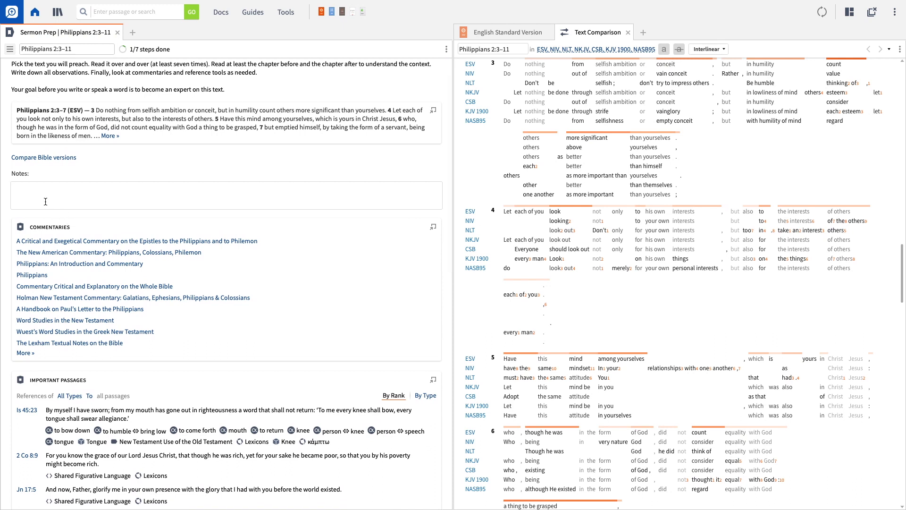
{"action": "type", "text": "Do nothing selfishly"}
{"action": "scroll", "coordinate": [87, 224], "scroll_direction": "down", "scroll_amount": 1}
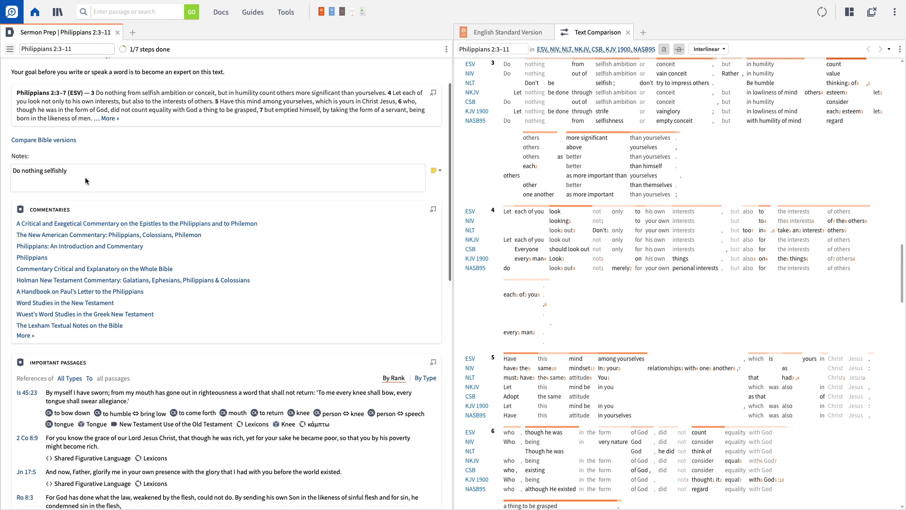
{"action": "scroll", "coordinate": [66, 159], "scroll_direction": "up", "scroll_amount": 1}
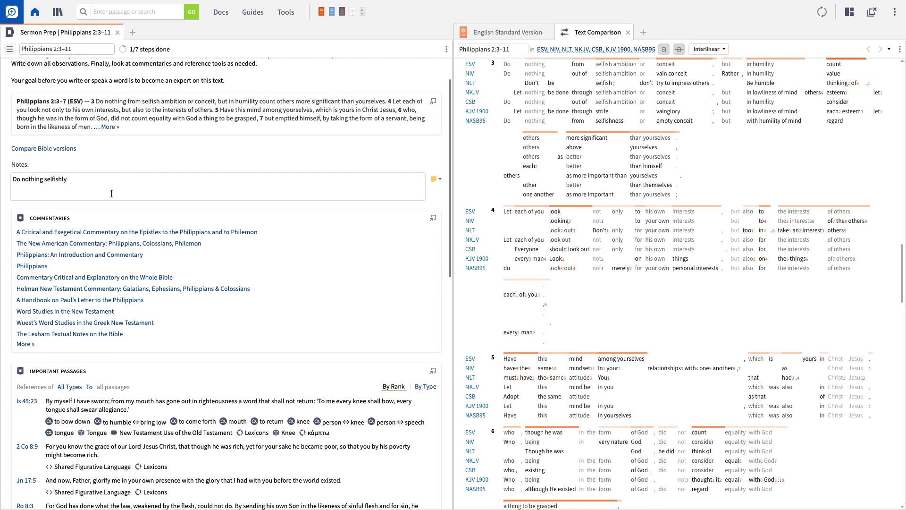
{"action": "scroll", "coordinate": [107, 199], "scroll_direction": "down", "scroll_amount": 1}
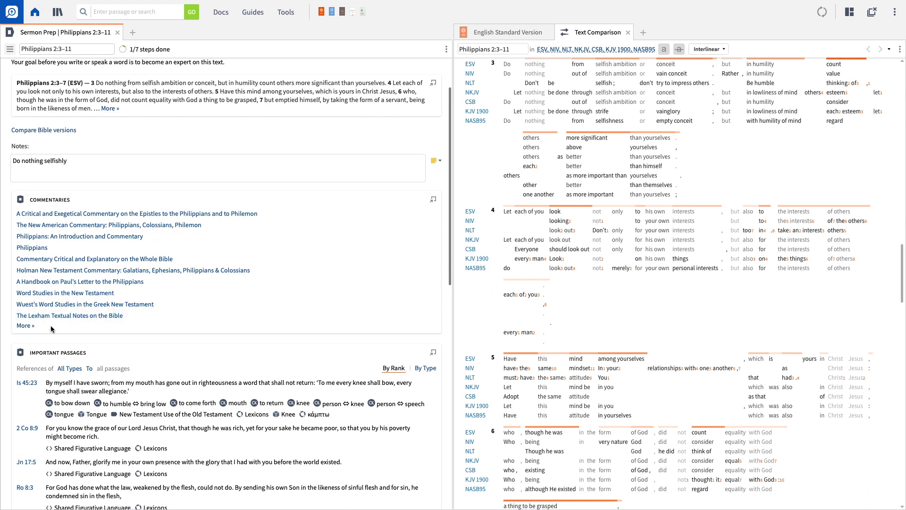
{"action": "mouse_move", "coordinate": [96, 226]}
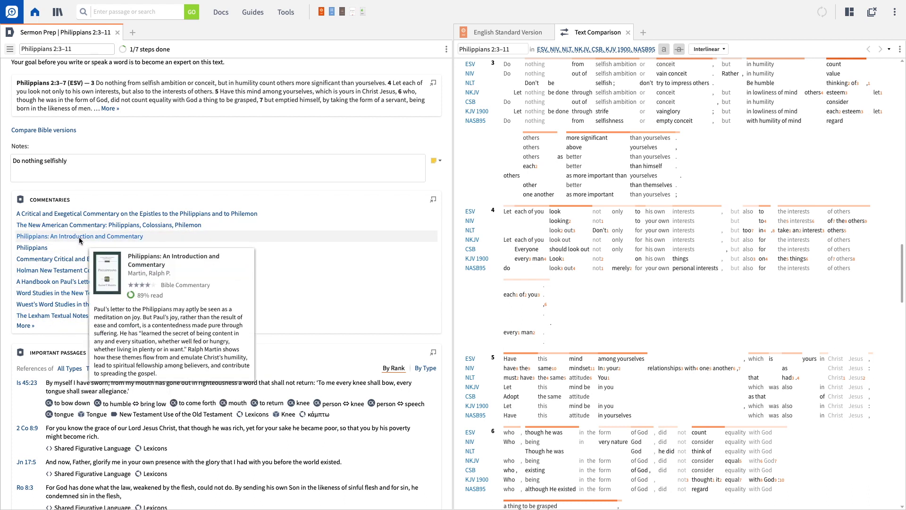
Open Philippians: An Introduction and Commentary alongside and review the rest of the Study step.
{"action": "left_click", "coordinate": [79, 236]}
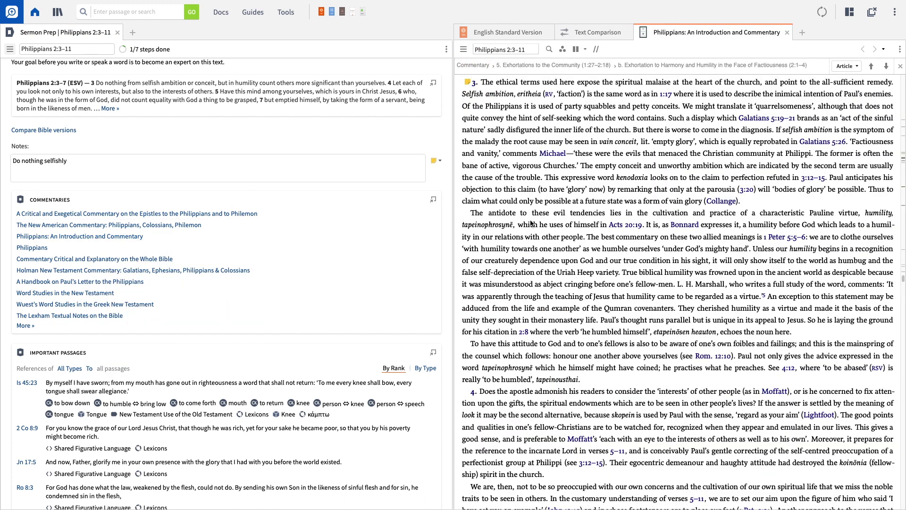
{"action": "scroll", "coordinate": [498, 270], "scroll_direction": "down", "scroll_amount": 5}
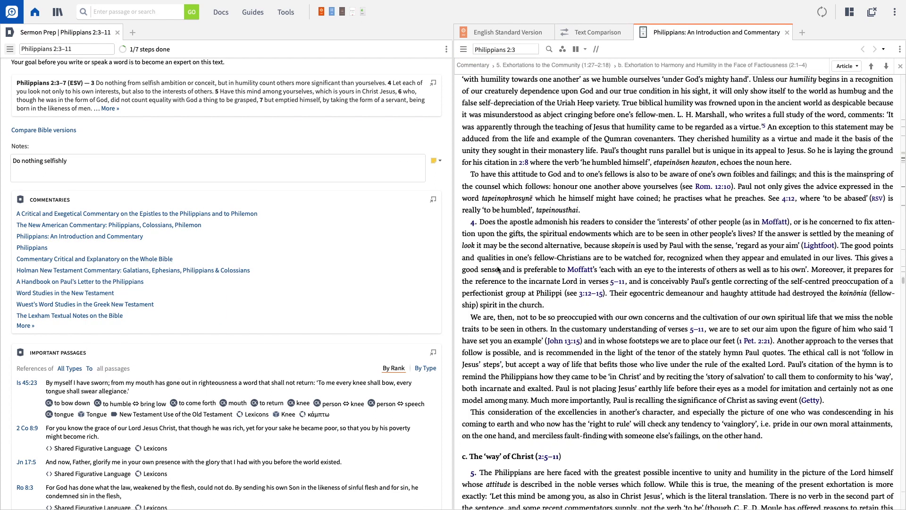
{"action": "scroll", "coordinate": [497, 270], "scroll_direction": "up", "scroll_amount": 5}
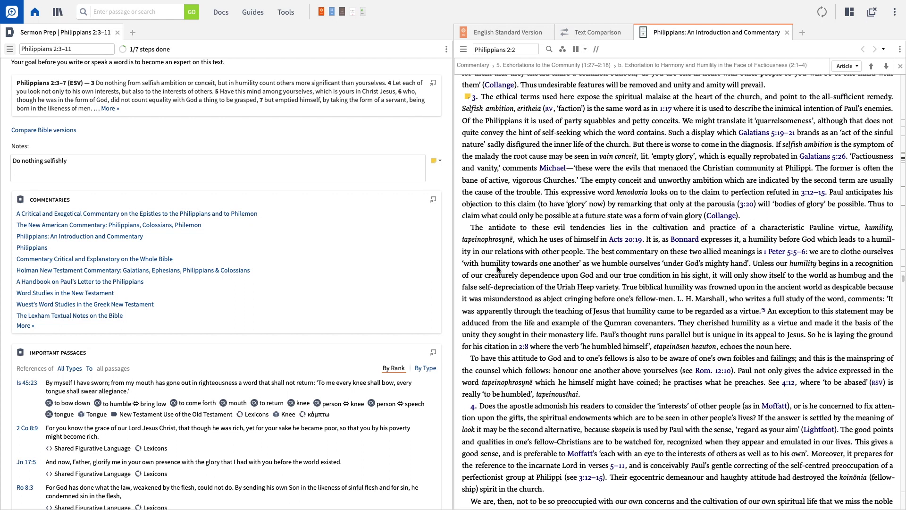
{"action": "scroll", "coordinate": [197, 304], "scroll_direction": "down", "scroll_amount": 5}
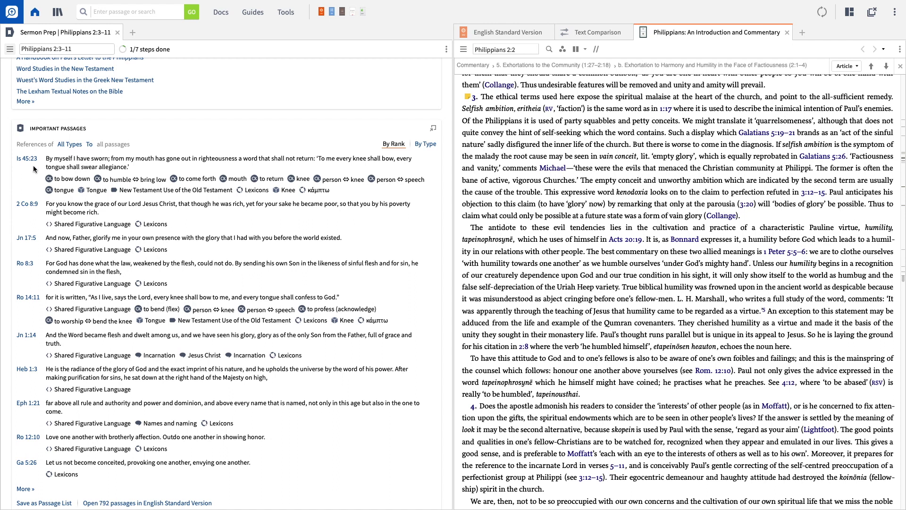
{"action": "scroll", "coordinate": [52, 137], "scroll_direction": "down", "scroll_amount": 2}
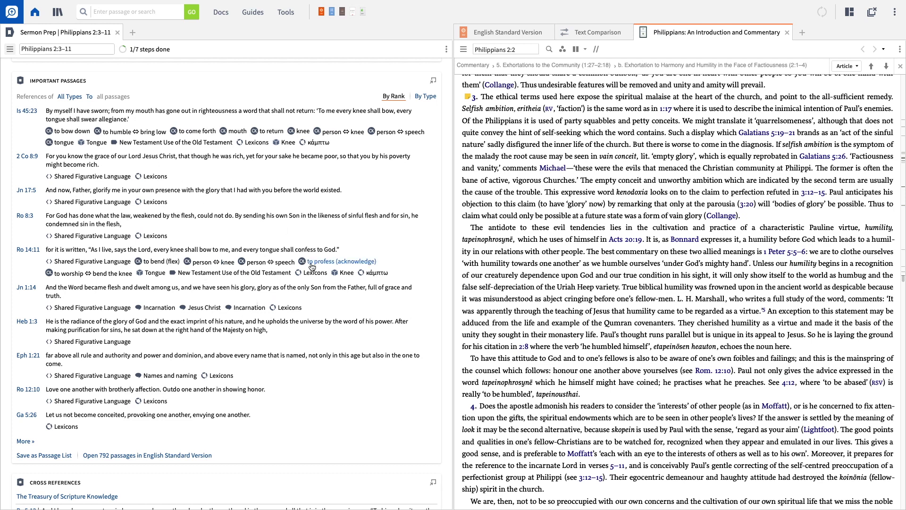
{"action": "scroll", "coordinate": [218, 310], "scroll_direction": "down", "scroll_amount": 8}
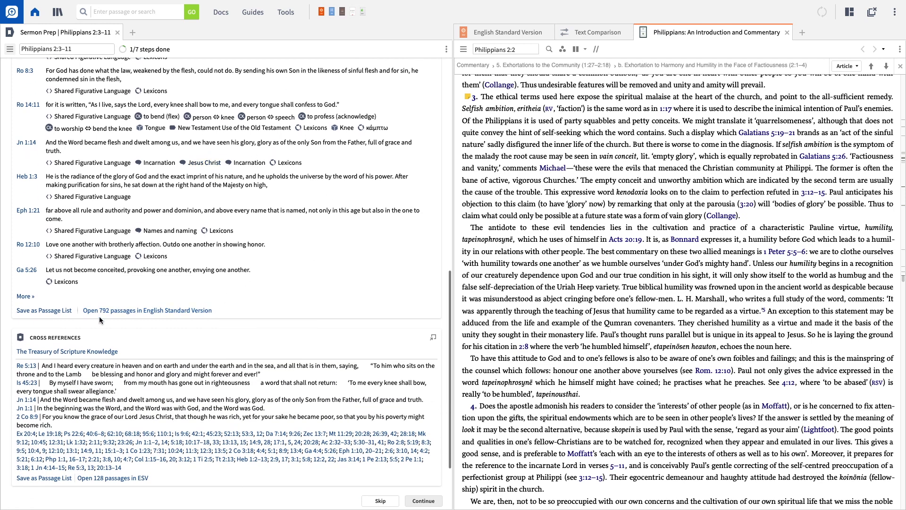
{"action": "scroll", "coordinate": [113, 322], "scroll_direction": "down", "scroll_amount": 1}
{"action": "scroll", "coordinate": [251, 227], "scroll_direction": "up", "scroll_amount": 20}
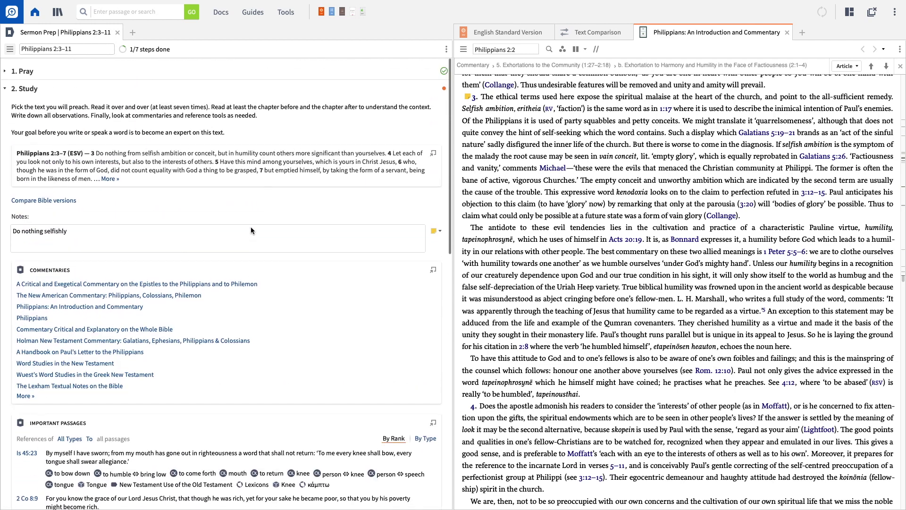
{"action": "scroll", "coordinate": [418, 210], "scroll_direction": "down", "scroll_amount": 20}
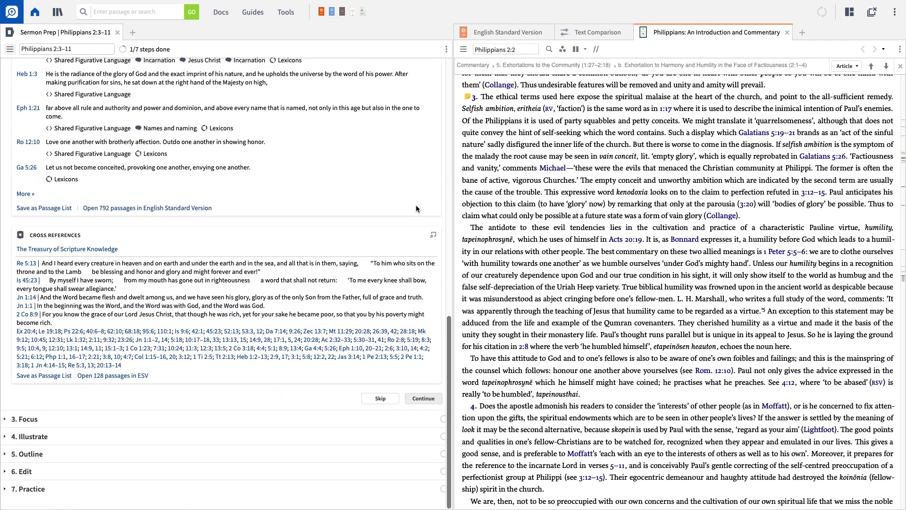
Finish Study, then browse the Church: Fellowship and Unity starter guide and close it.
{"action": "left_click", "coordinate": [416, 411]}
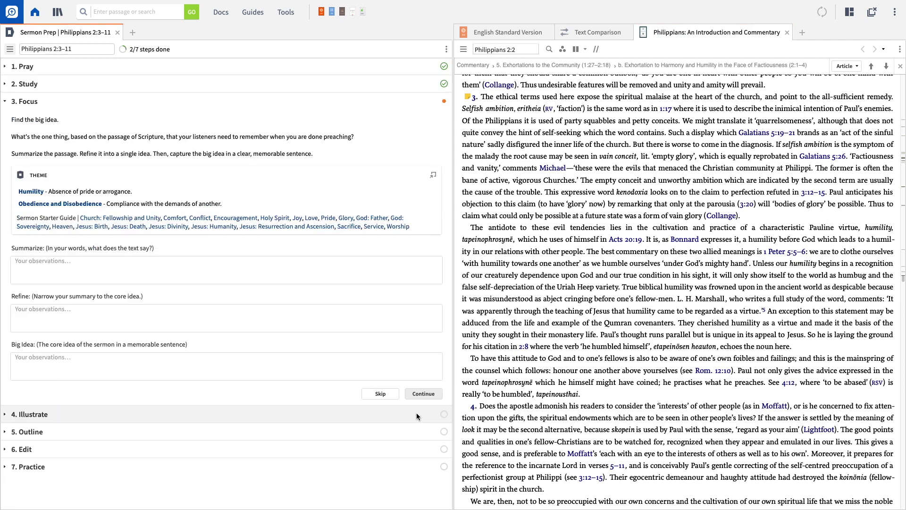
{"action": "left_click", "coordinate": [145, 220]}
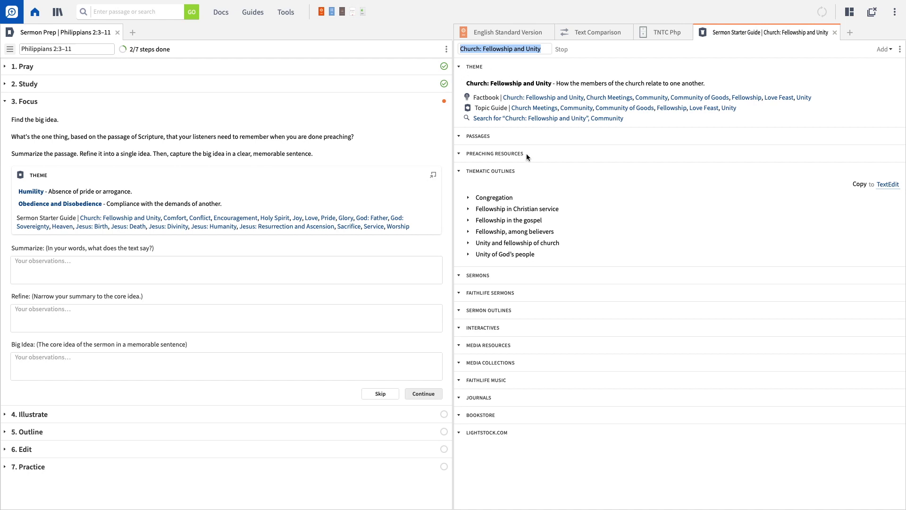
{"action": "scroll", "coordinate": [679, 371], "scroll_direction": "down", "scroll_amount": 5}
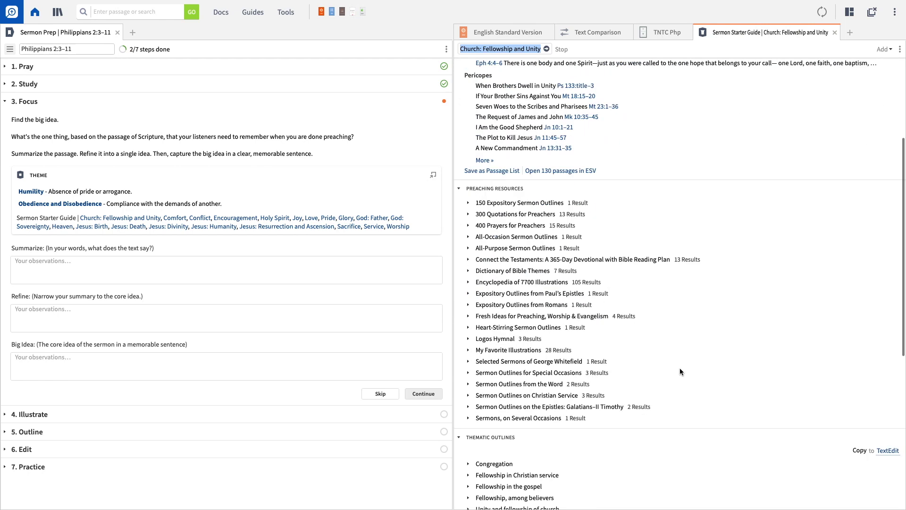
{"action": "scroll", "coordinate": [680, 371], "scroll_direction": "down", "scroll_amount": 5}
{"action": "scroll", "coordinate": [624, 321], "scroll_direction": "down", "scroll_amount": 5}
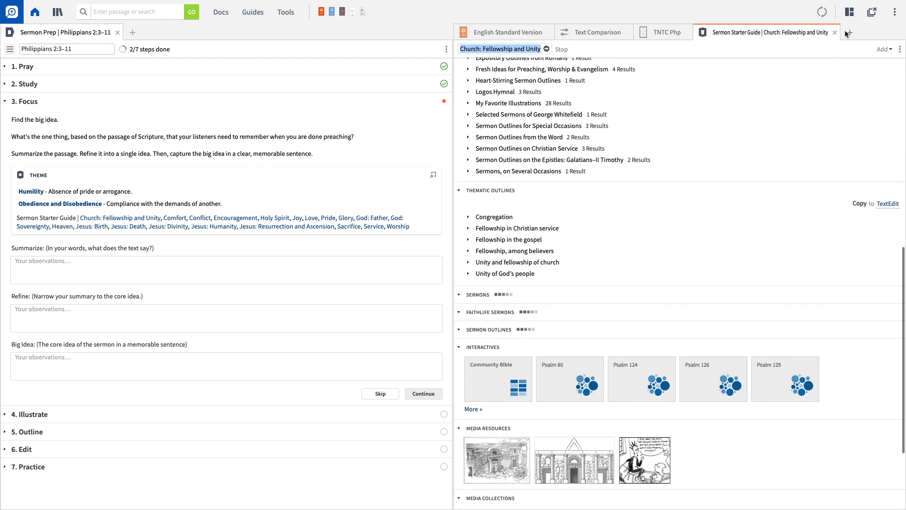
{"action": "left_click", "coordinate": [835, 32]}
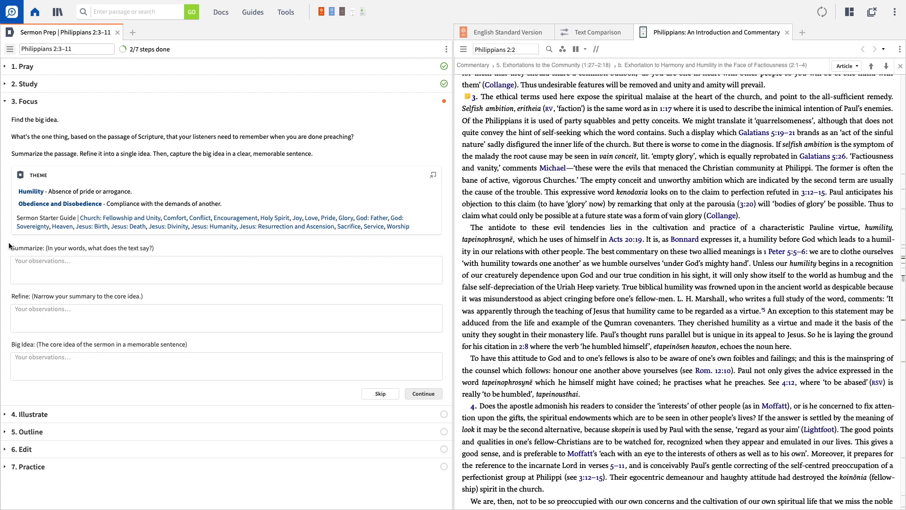
Go through the Summarize, Refine and Big Idea fields and mark Focus complete.
{"action": "left_click", "coordinate": [31, 266]}
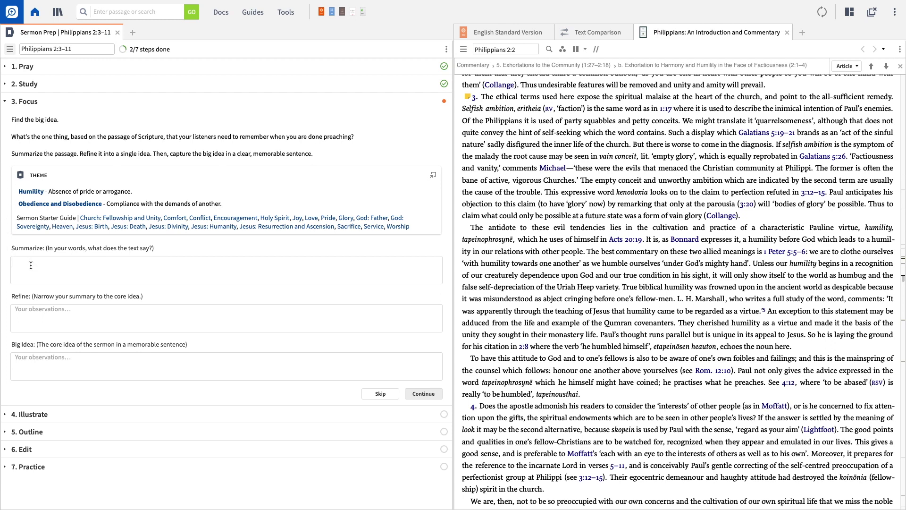
{"action": "left_click", "coordinate": [60, 308]}
{"action": "left_click", "coordinate": [53, 357]}
{"action": "left_click", "coordinate": [429, 398]}
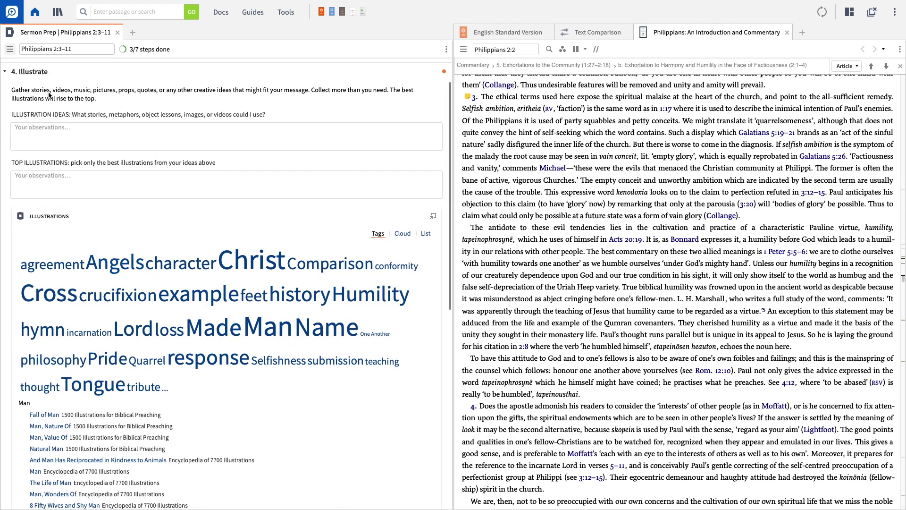
Visit the Illustration Ideas and Top Illustrations fields, browse the media, and complete Illustrate.
{"action": "left_click", "coordinate": [96, 136]}
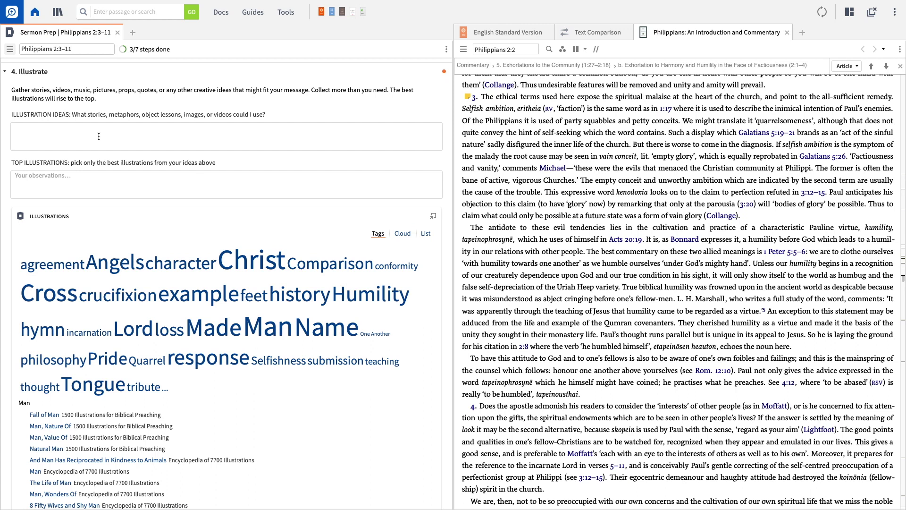
{"action": "left_click", "coordinate": [74, 186]}
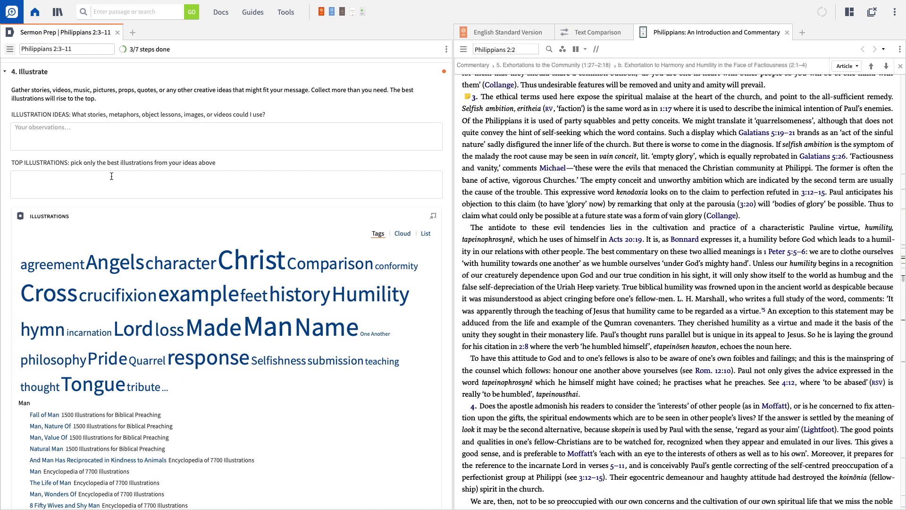
{"action": "scroll", "coordinate": [94, 188], "scroll_direction": "down", "scroll_amount": 3}
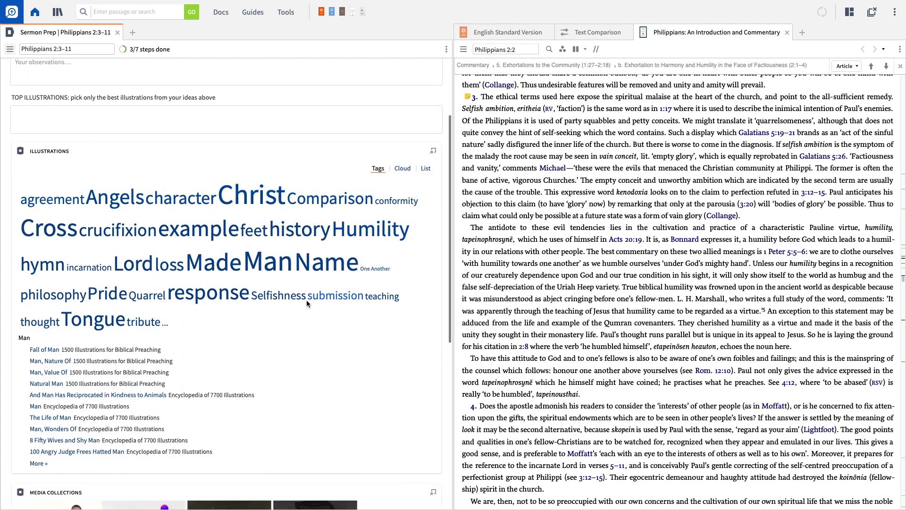
{"action": "scroll", "coordinate": [138, 309], "scroll_direction": "down", "scroll_amount": 1}
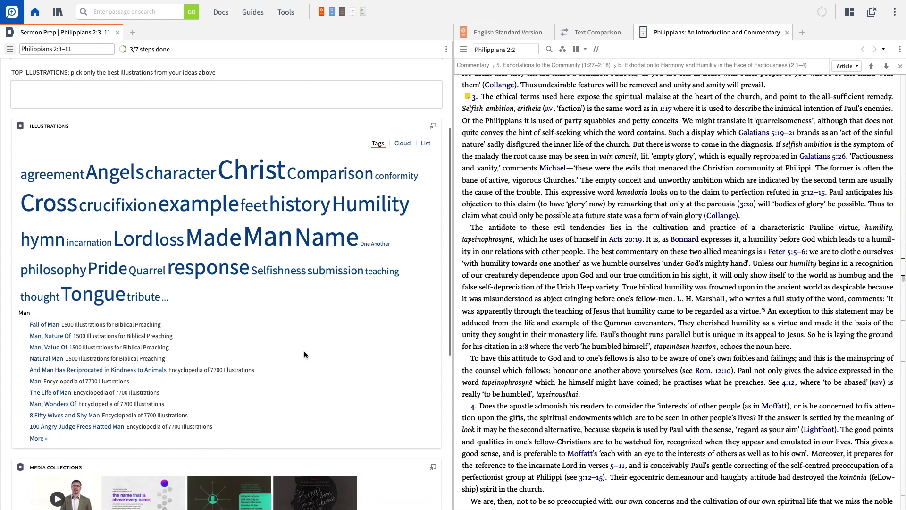
{"action": "scroll", "coordinate": [13, 419], "scroll_direction": "down", "scroll_amount": 5}
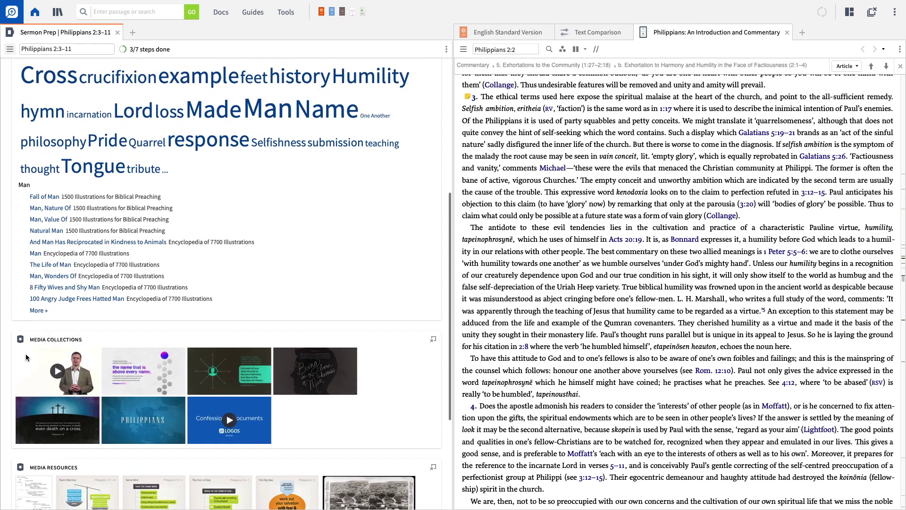
{"action": "scroll", "coordinate": [13, 411], "scroll_direction": "down", "scroll_amount": 6}
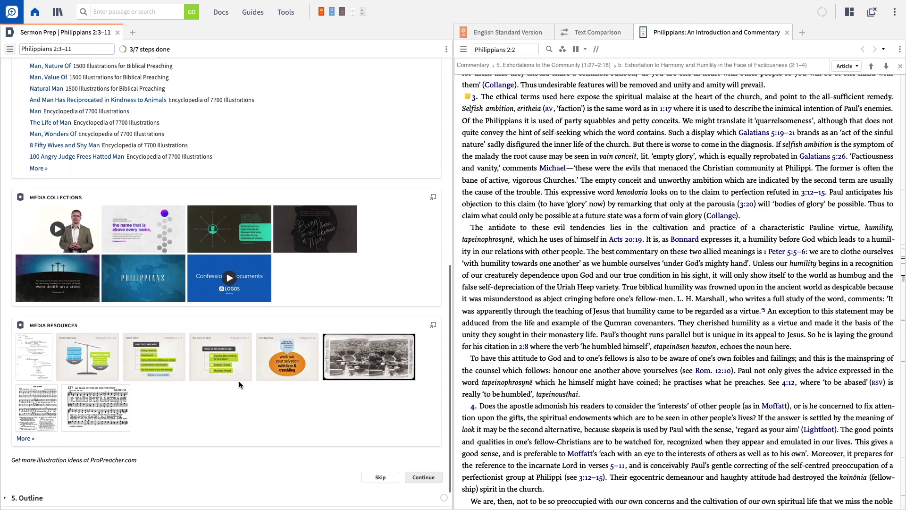
{"action": "scroll", "coordinate": [243, 385], "scroll_direction": "down", "scroll_amount": 1}
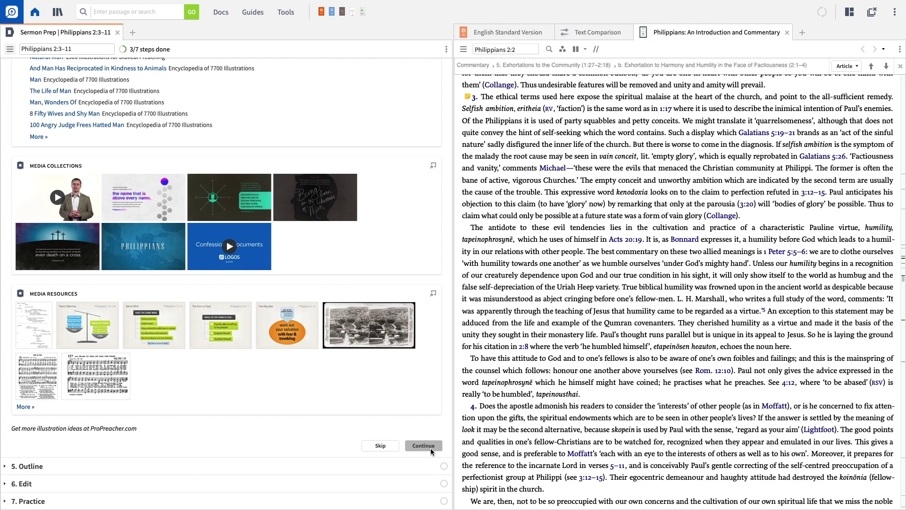
{"action": "left_click", "coordinate": [431, 449]}
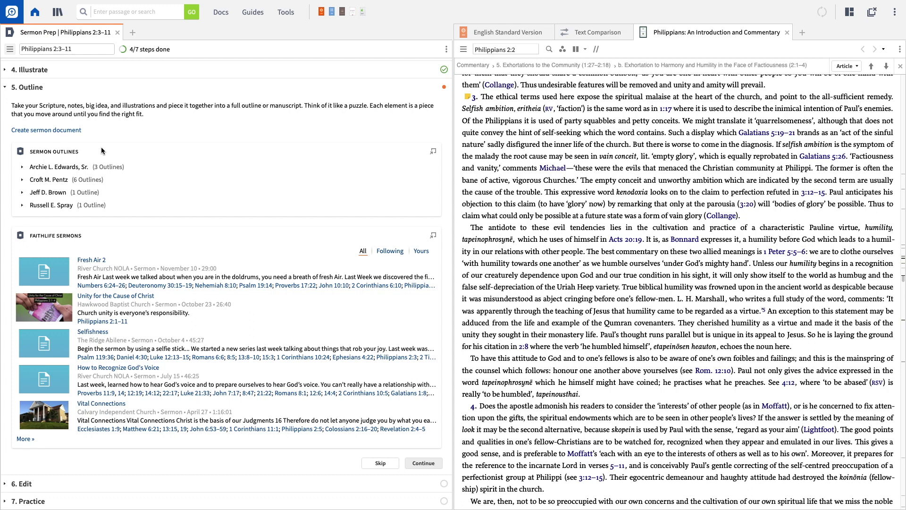
Create the linked 'Sermon Prep | Philippians 2:3–11' sermon document from the Outline step.
{"action": "left_click", "coordinate": [37, 131]}
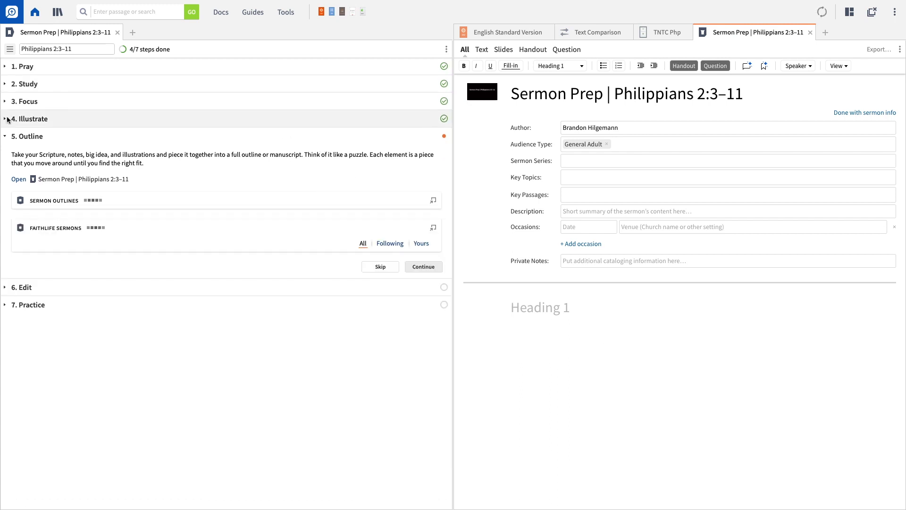
Expand and collapse the Illustrate, Study and Focus steps to review them.
{"action": "left_click", "coordinate": [6, 119]}
{"action": "left_click", "coordinate": [5, 119]}
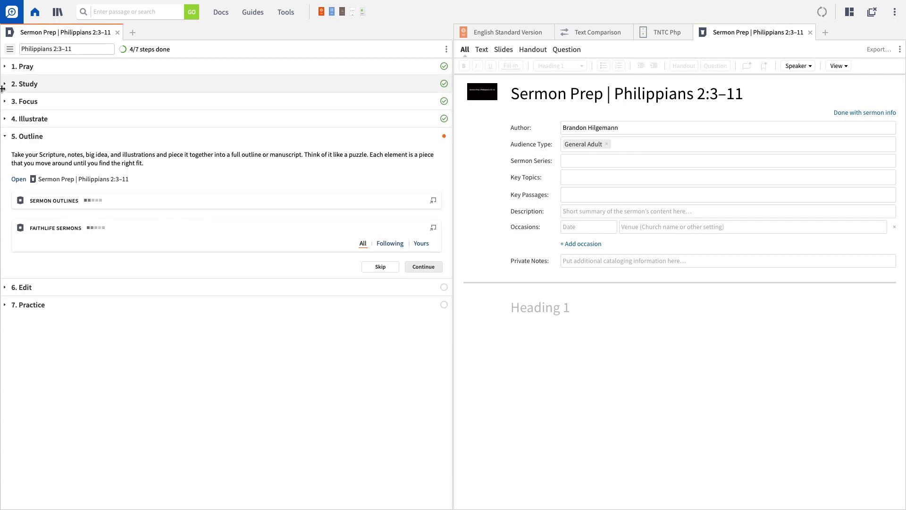
{"action": "left_click", "coordinate": [5, 84]}
{"action": "left_click", "coordinate": [5, 85]}
{"action": "left_click", "coordinate": [6, 101]}
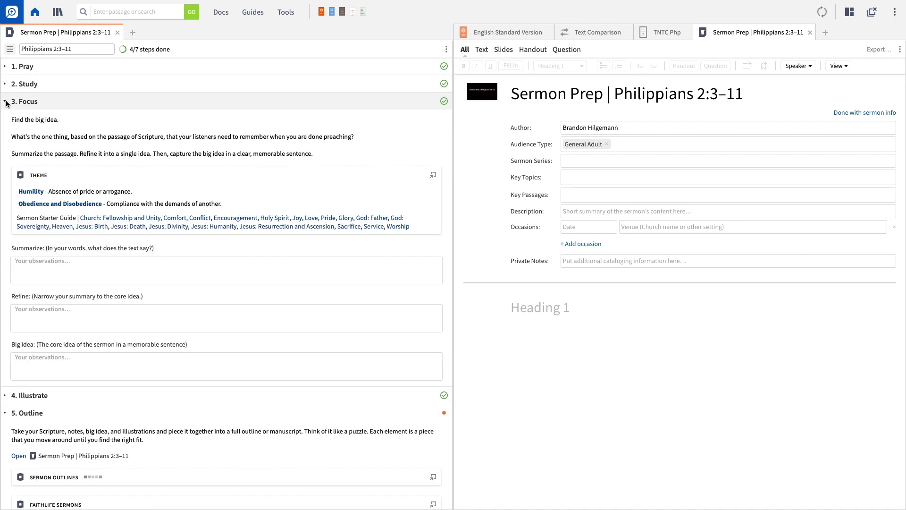
{"action": "left_click", "coordinate": [6, 102]}
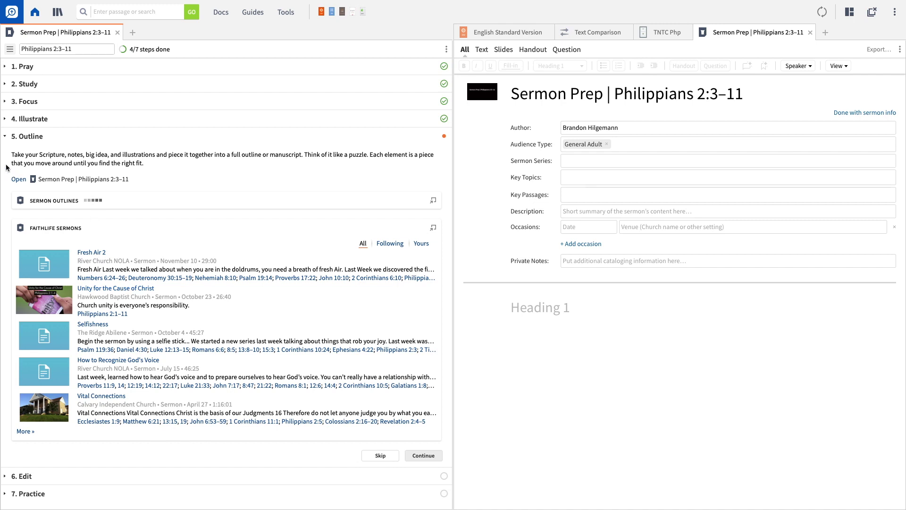
Scroll through the Outline step and mark it complete to reach Edit.
{"action": "scroll", "coordinate": [29, 166], "scroll_direction": "down", "scroll_amount": 1}
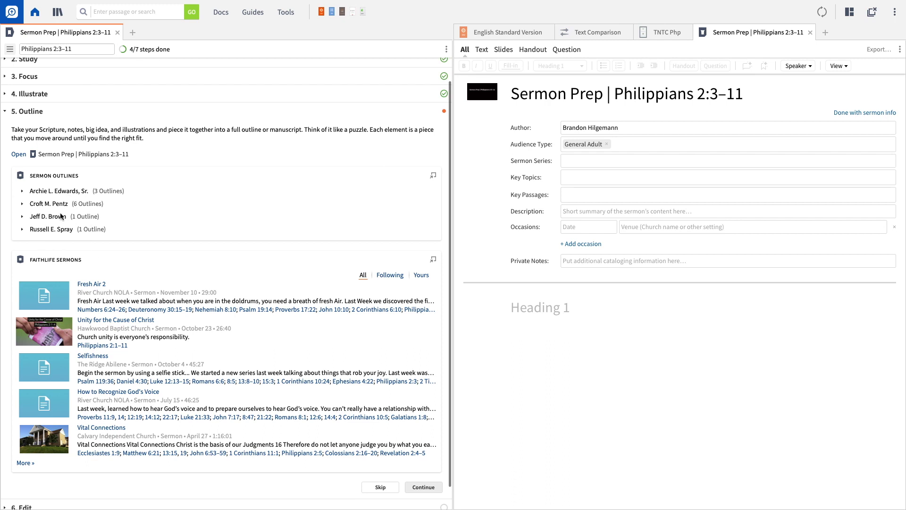
{"action": "scroll", "coordinate": [66, 265], "scroll_direction": "down", "scroll_amount": 1}
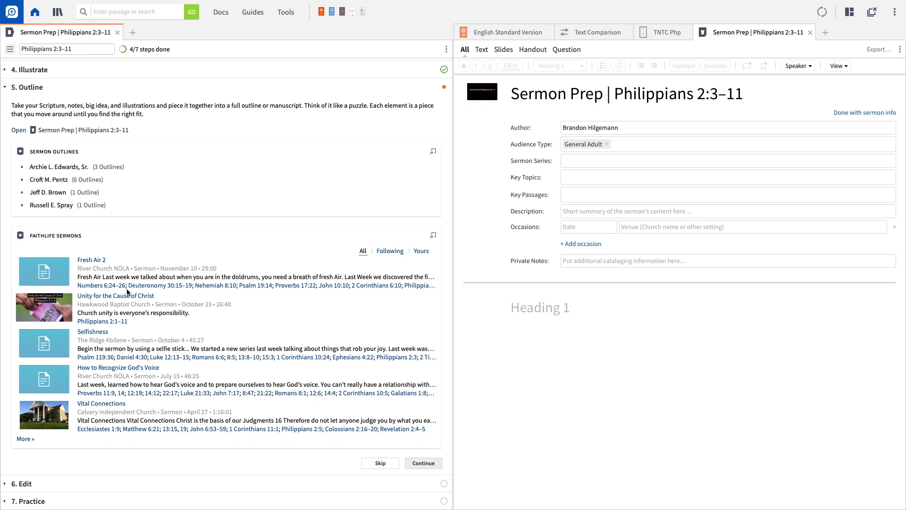
{"action": "left_click", "coordinate": [617, 380]}
{"action": "left_click", "coordinate": [416, 463]}
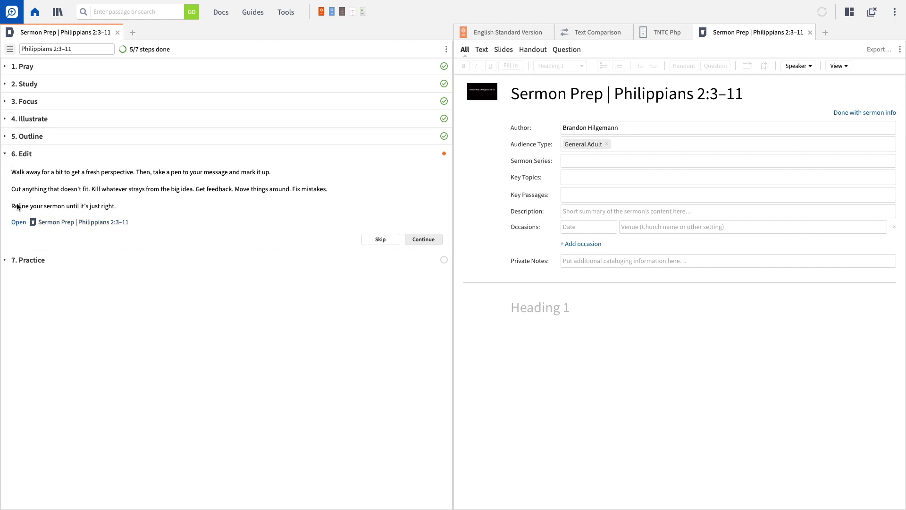
Close the sermon, commentary, Text Comparison and ESV tabs, reopen the sermon document, and finish Edit.
{"action": "left_click", "coordinate": [19, 223]}
{"action": "left_click", "coordinate": [809, 32]}
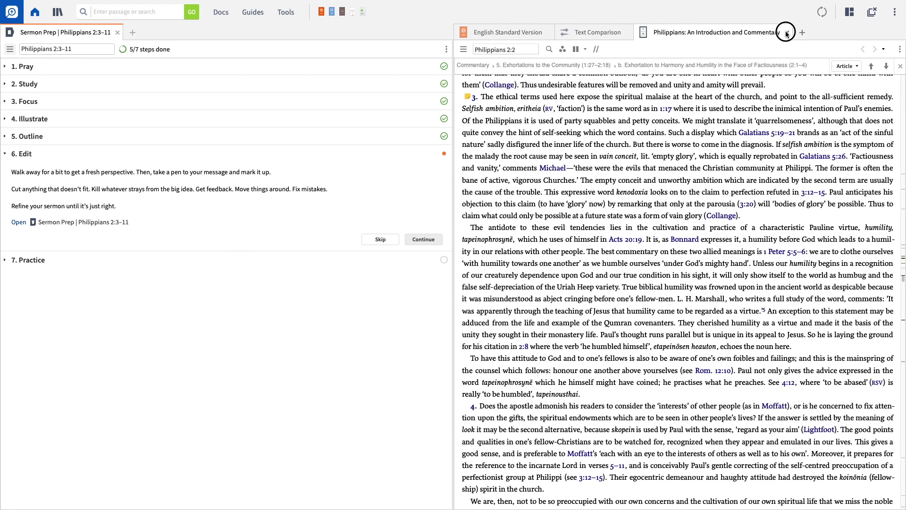
{"action": "left_click", "coordinate": [804, 32]}
{"action": "left_click", "coordinate": [697, 32]}
{"action": "left_click", "coordinate": [547, 32]}
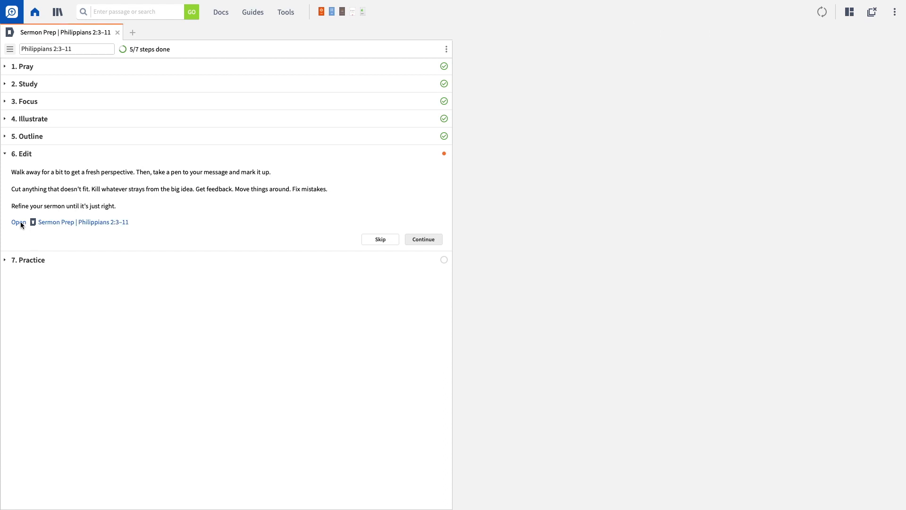
{"action": "left_click", "coordinate": [20, 222]}
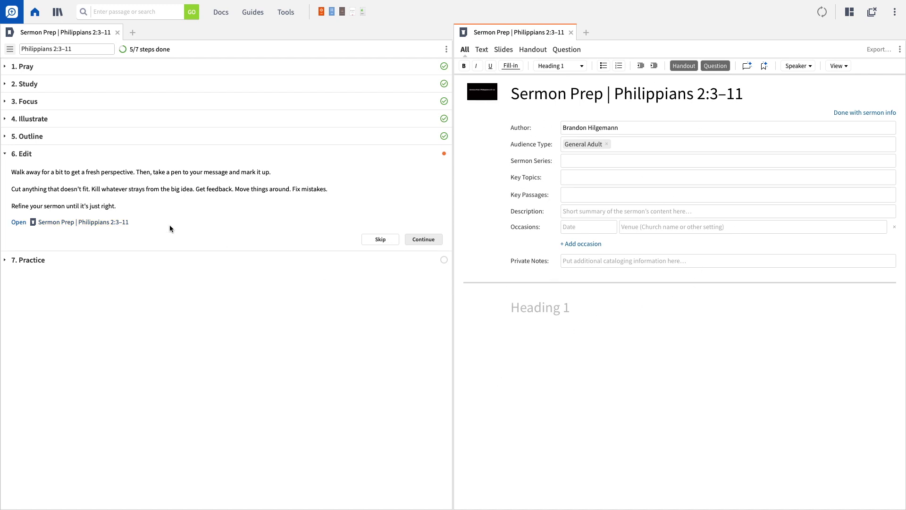
{"action": "left_click", "coordinate": [418, 241]}
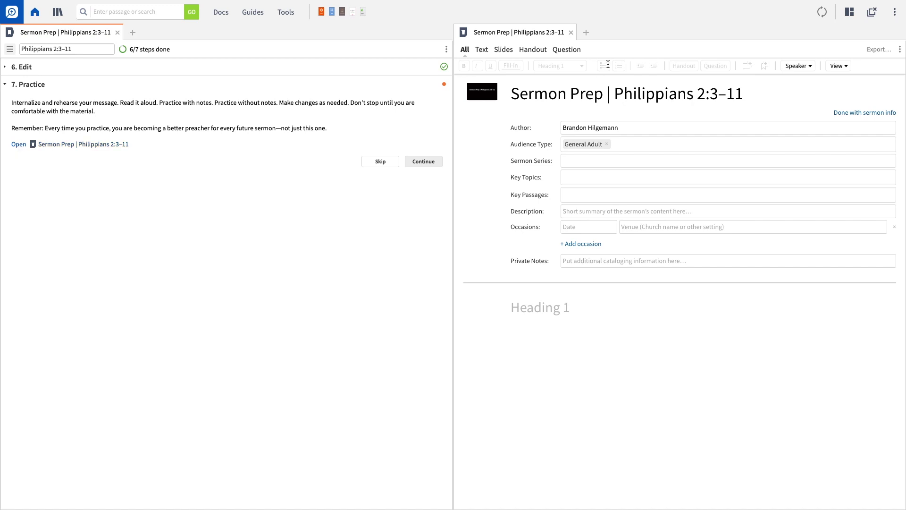
{"action": "left_click", "coordinate": [571, 32]}
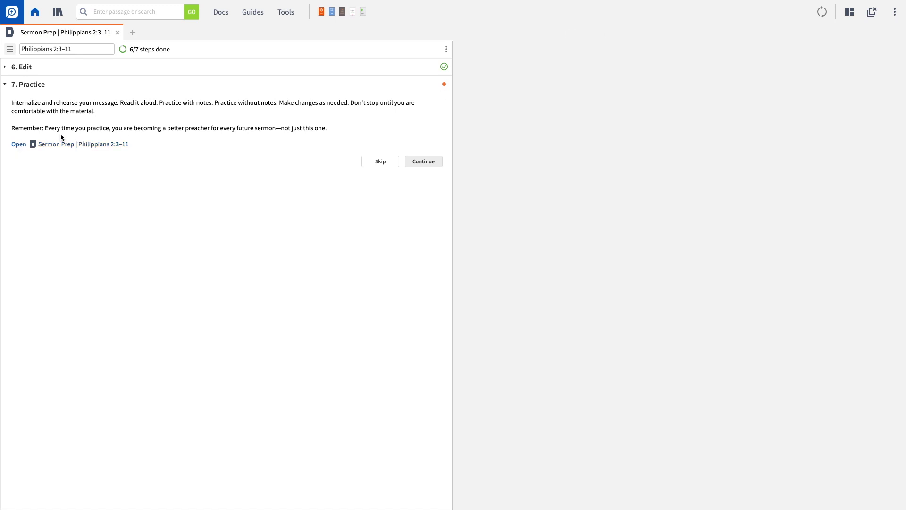
{"action": "left_click", "coordinate": [19, 145]}
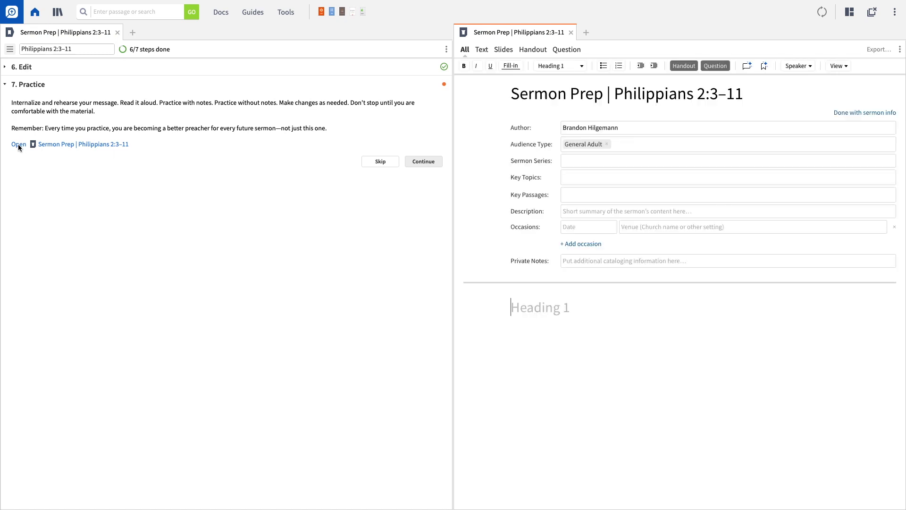